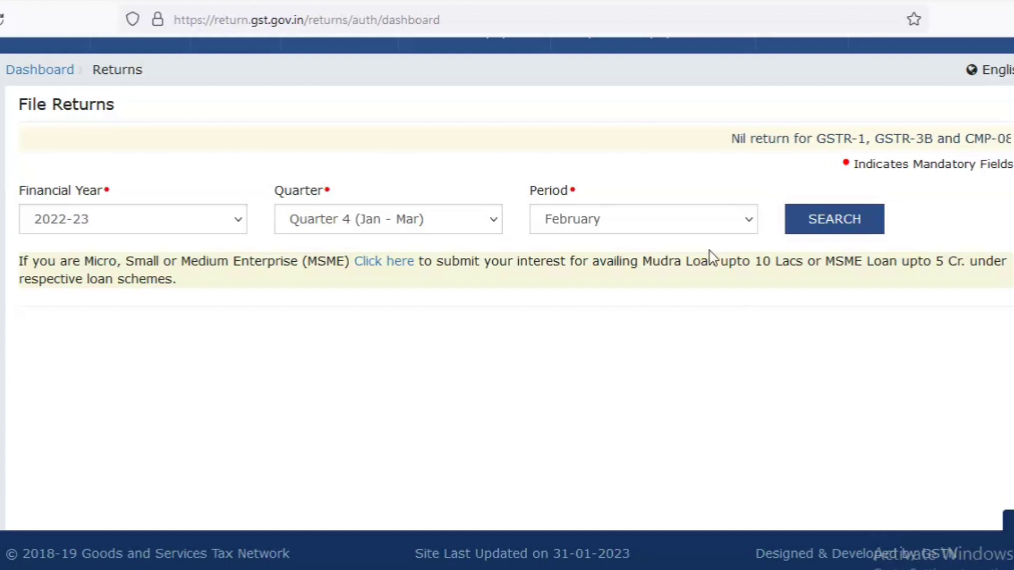
Search the returns for the January period of Quarter 4 (Jan - Mar), financial year 2022-23.
click(653, 222)
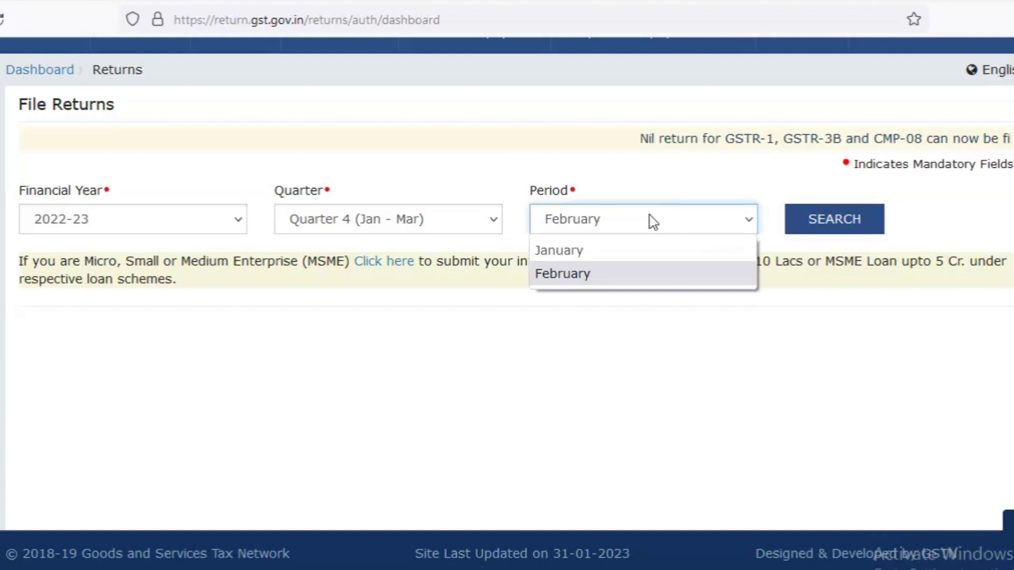
click(588, 250)
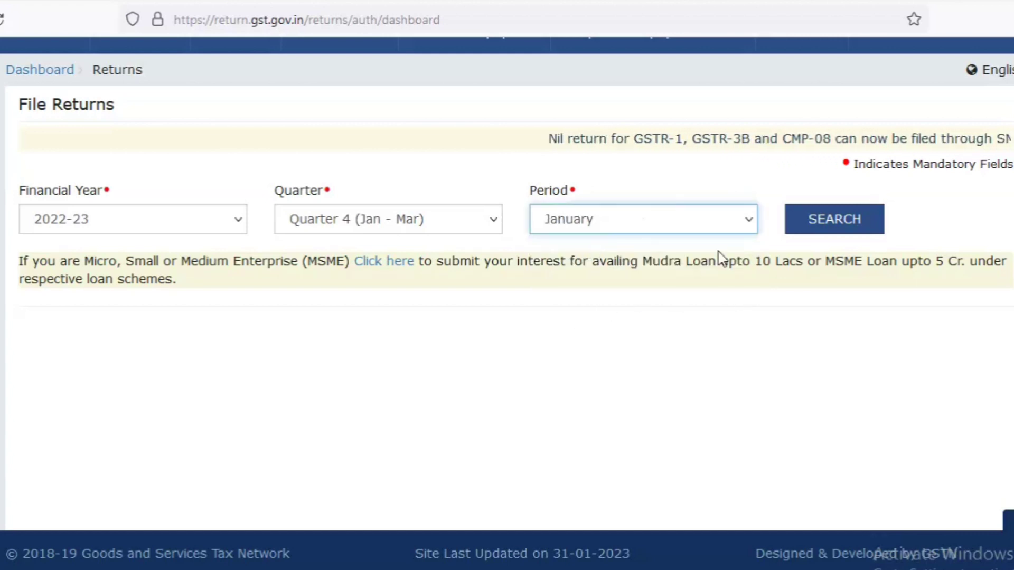
click(817, 228)
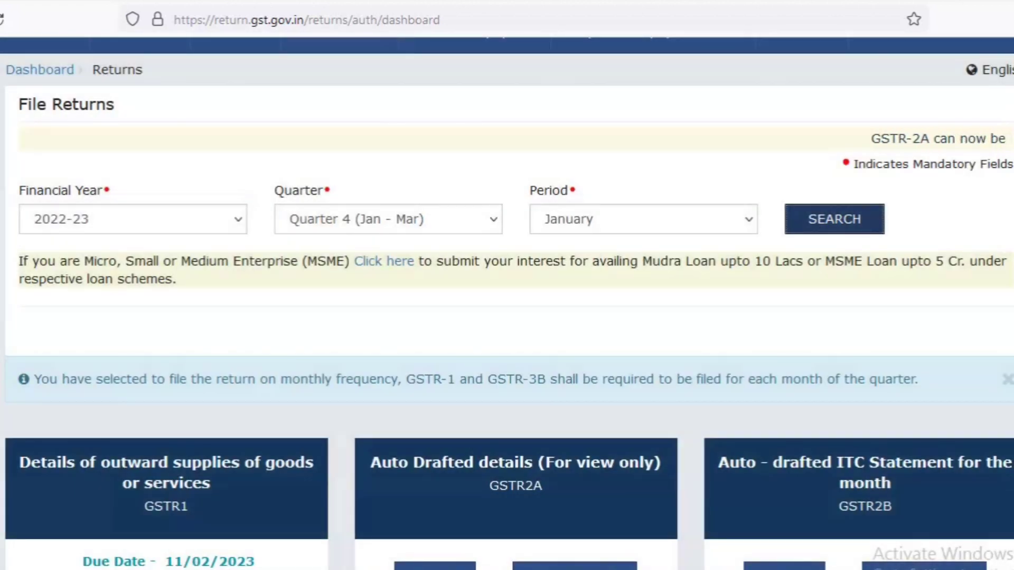
Open the GSTR1 return, mark it as File Nil GSTR-1 and proceed to file the statement.
scroll(367, 367, down, 3)
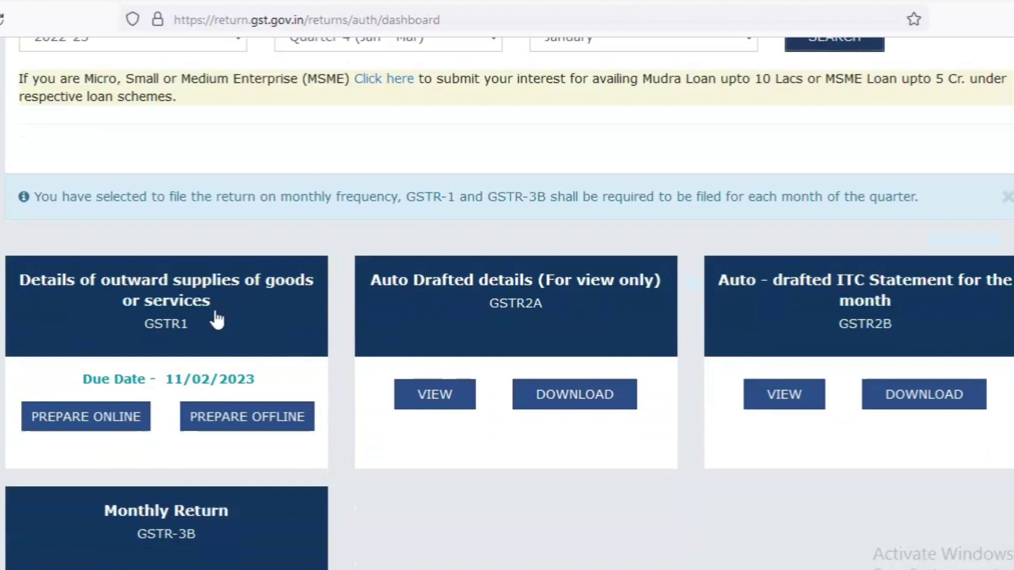
click(181, 316)
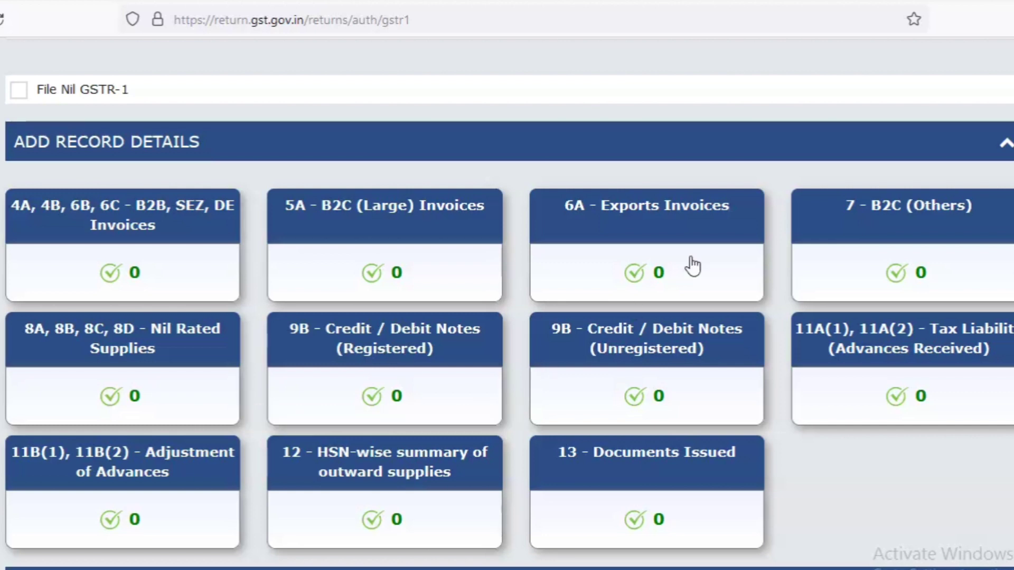
click(20, 90)
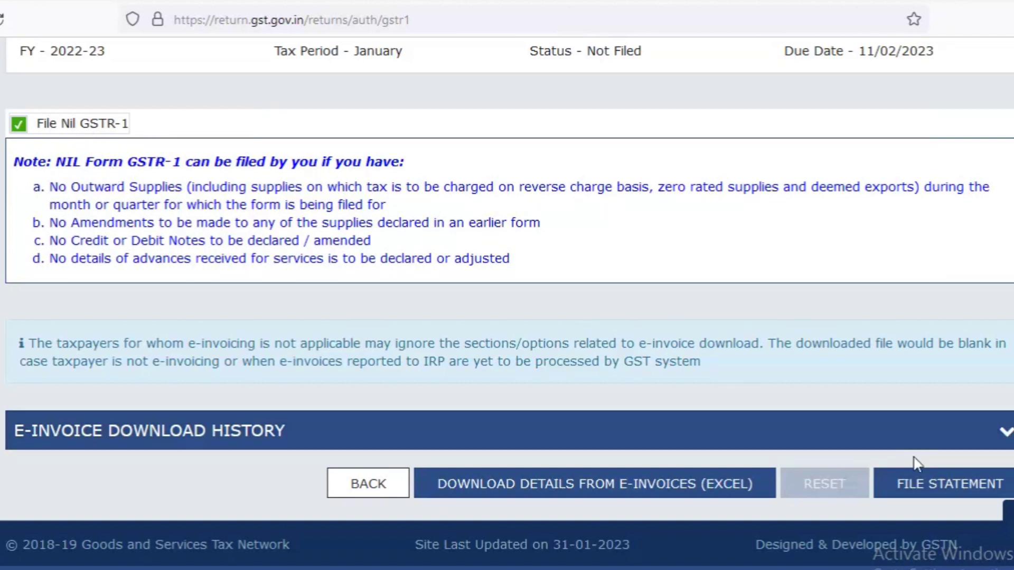
click(945, 495)
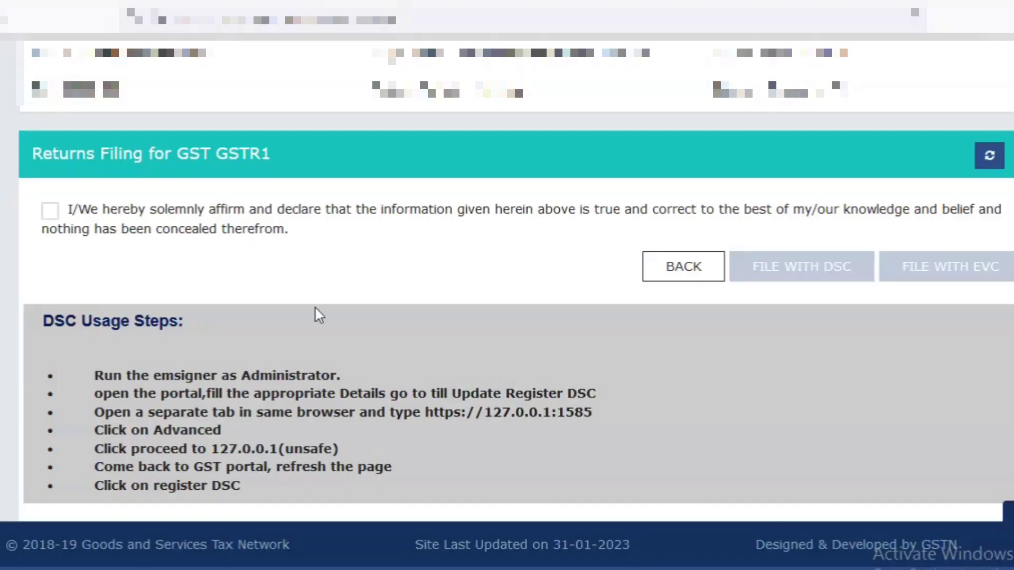
Affirm the GSTR1 declaration with the authorised signatory selected and start filing with EVC.
click(51, 212)
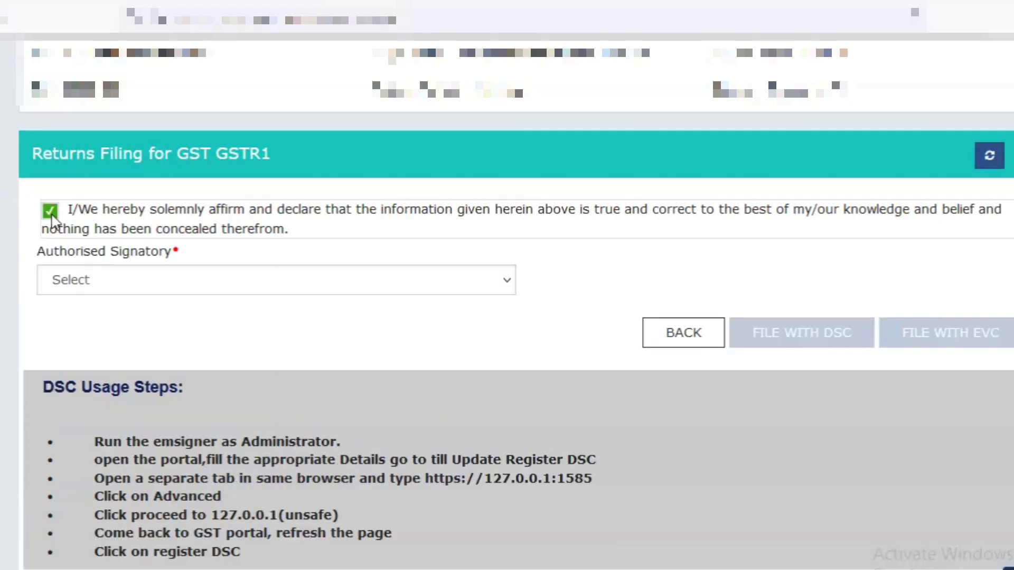
click(129, 286)
click(131, 336)
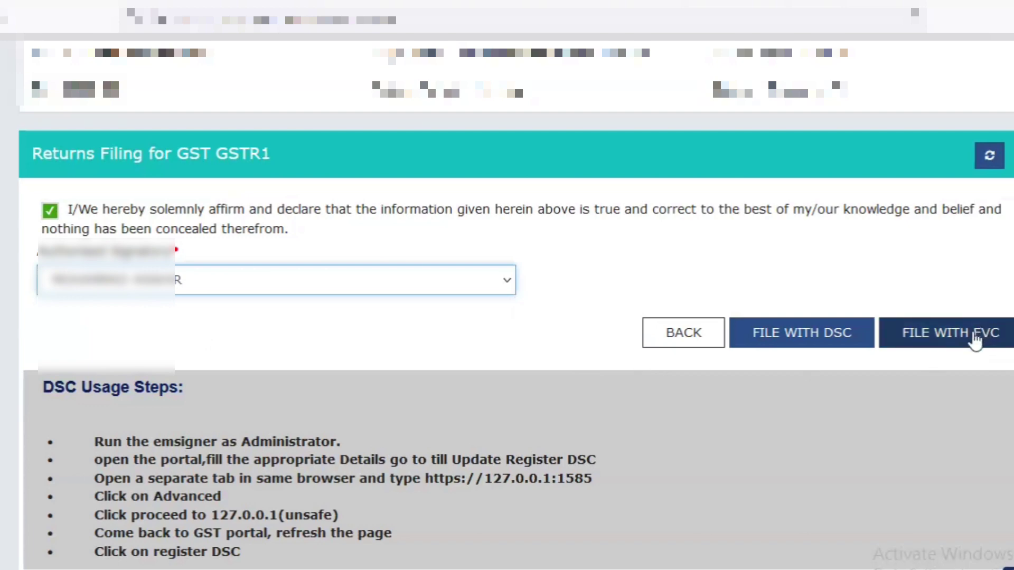
click(995, 329)
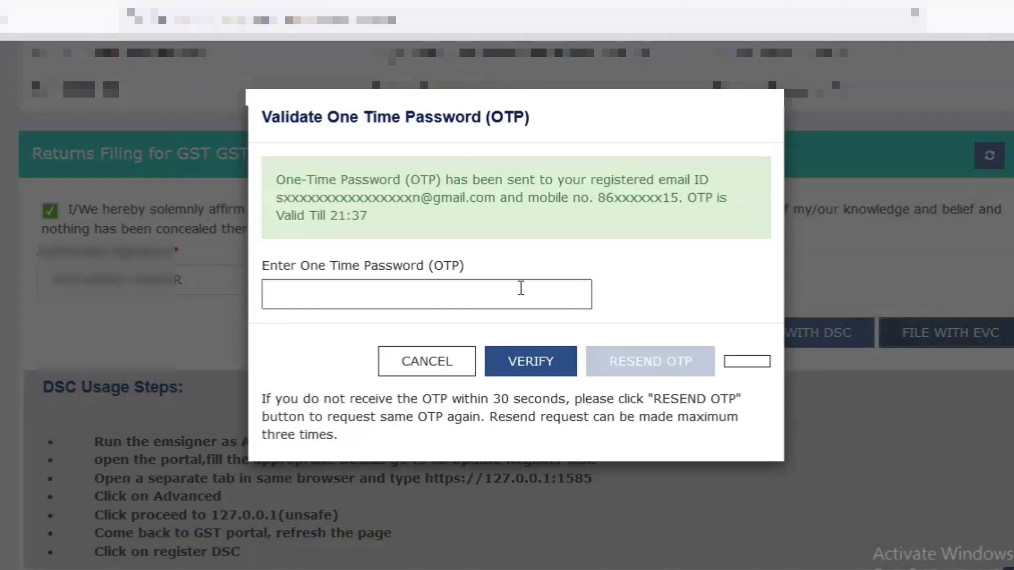
Enter the one-time password for the GSTR1 filing and verify it.
click(375, 290)
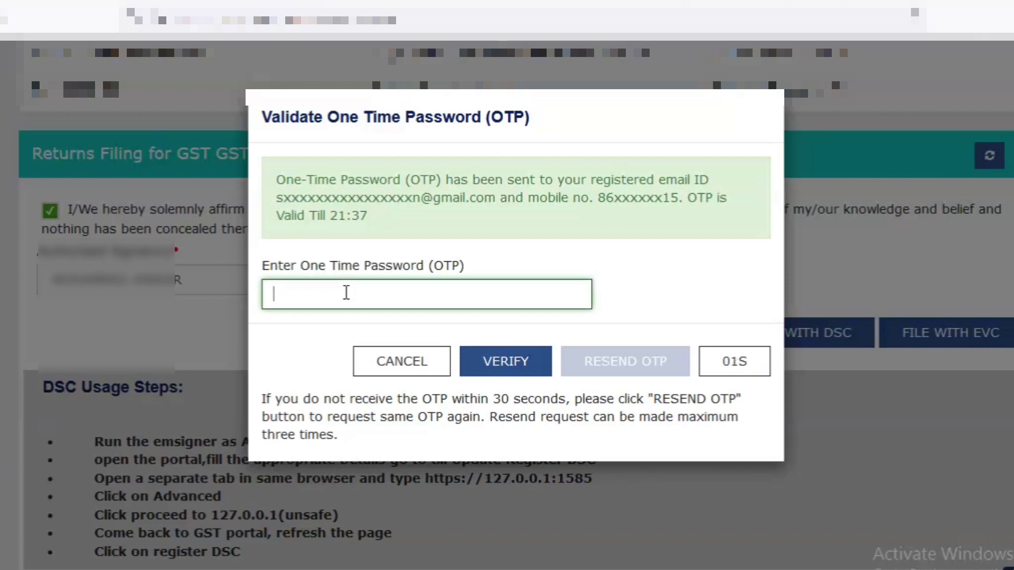
text(•)
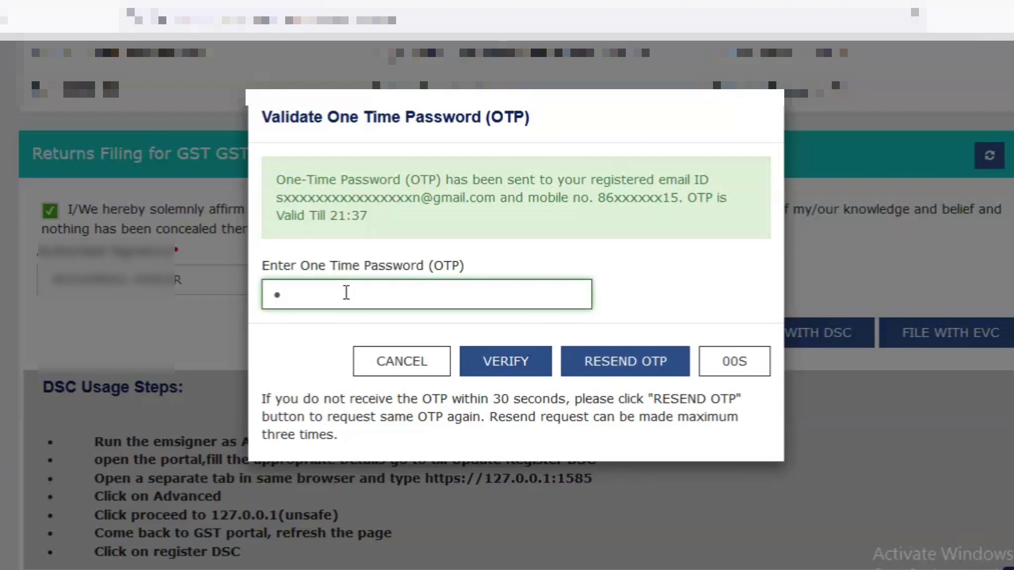
text(•••••)
click(503, 363)
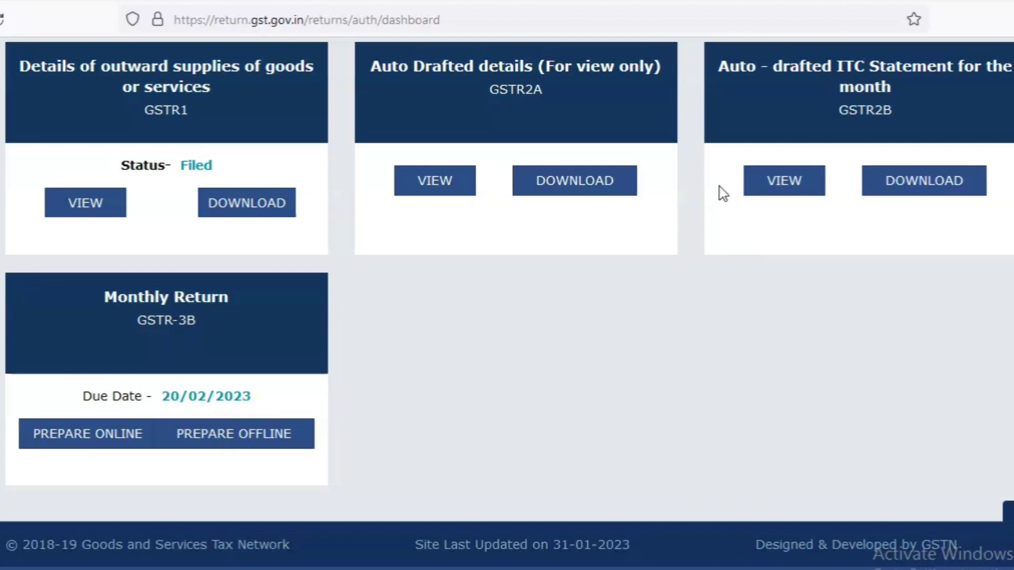
Check the B2B invoices in the auto-drafted GSTR2A details for January, and return to the returns dashboard.
click(539, 113)
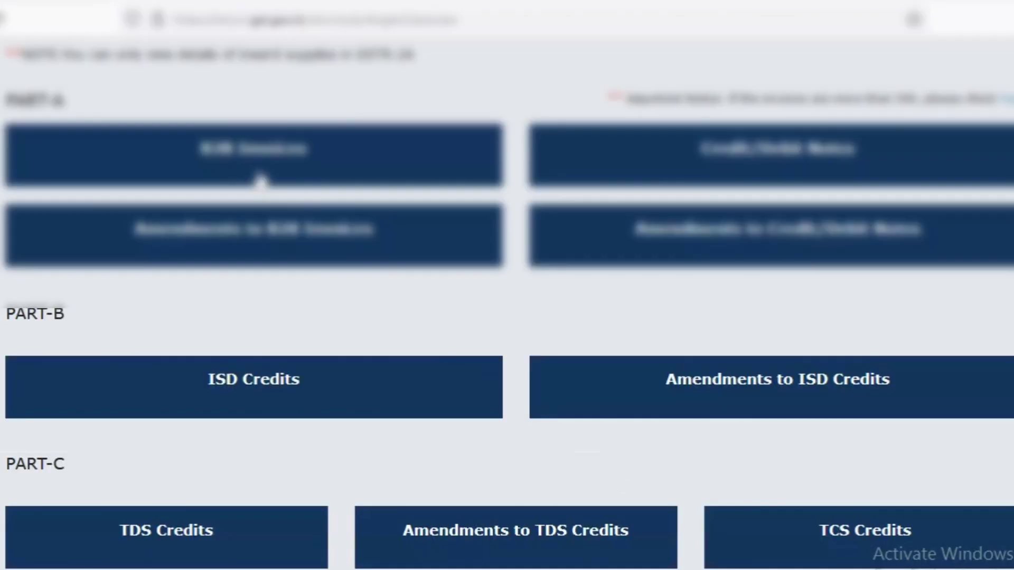
click(261, 178)
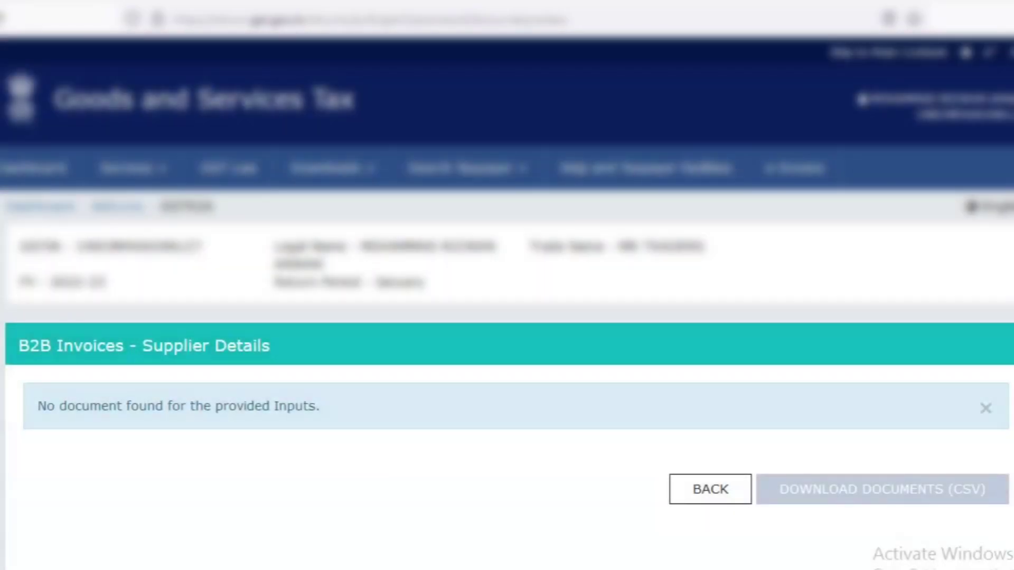
scroll(539, 462, down, 1)
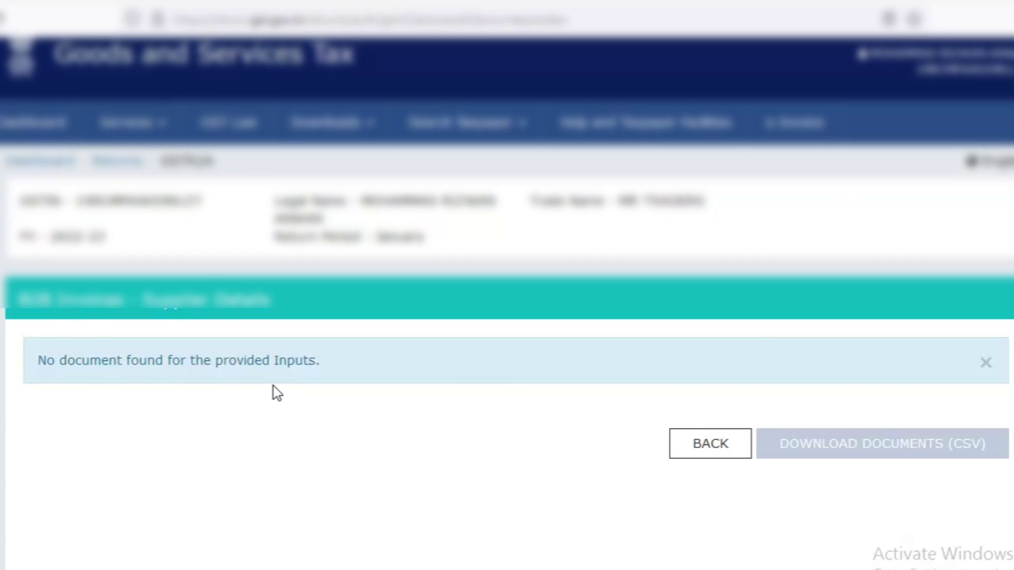
click(687, 446)
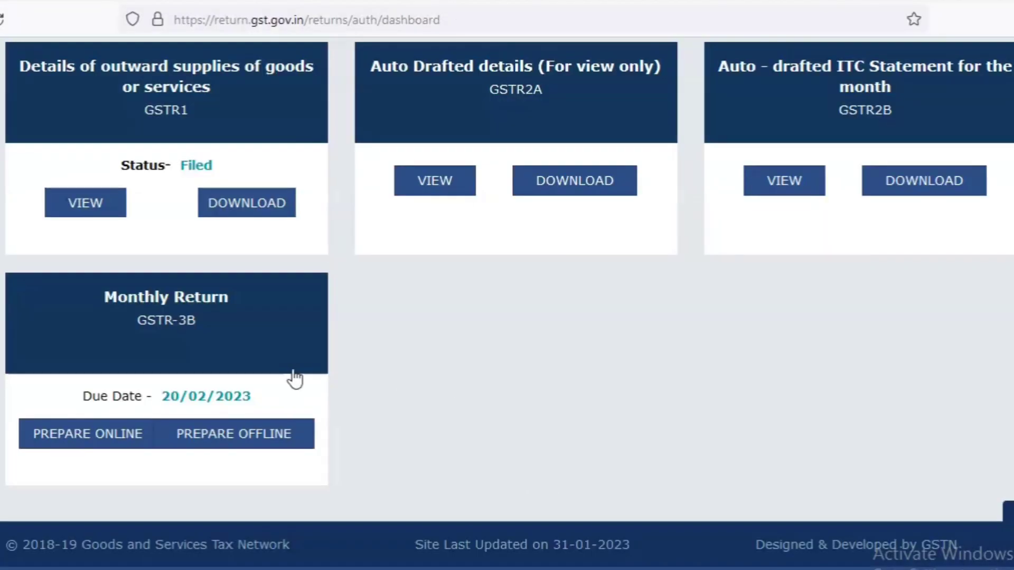
Open the GSTR-3B monthly return, answer Yes to filing a Nil return and continue past the system-generated summary to verification.
click(174, 324)
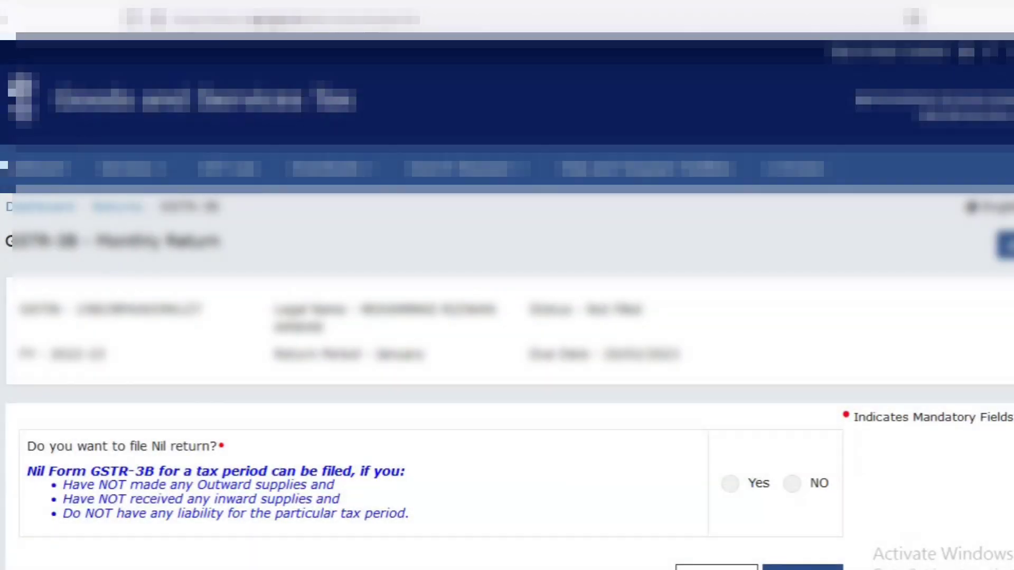
scroll(495, 493, down, 4)
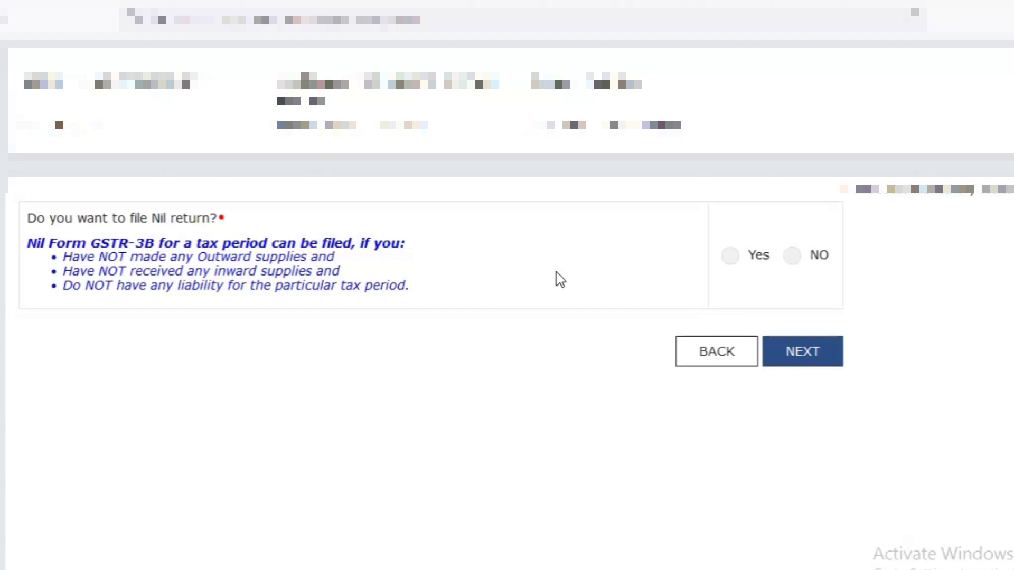
click(732, 257)
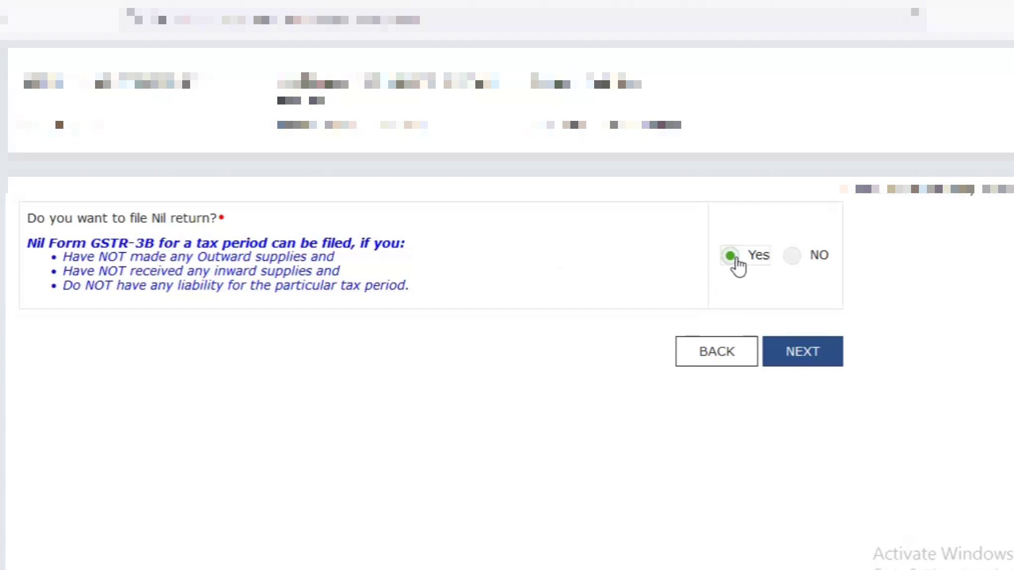
click(806, 352)
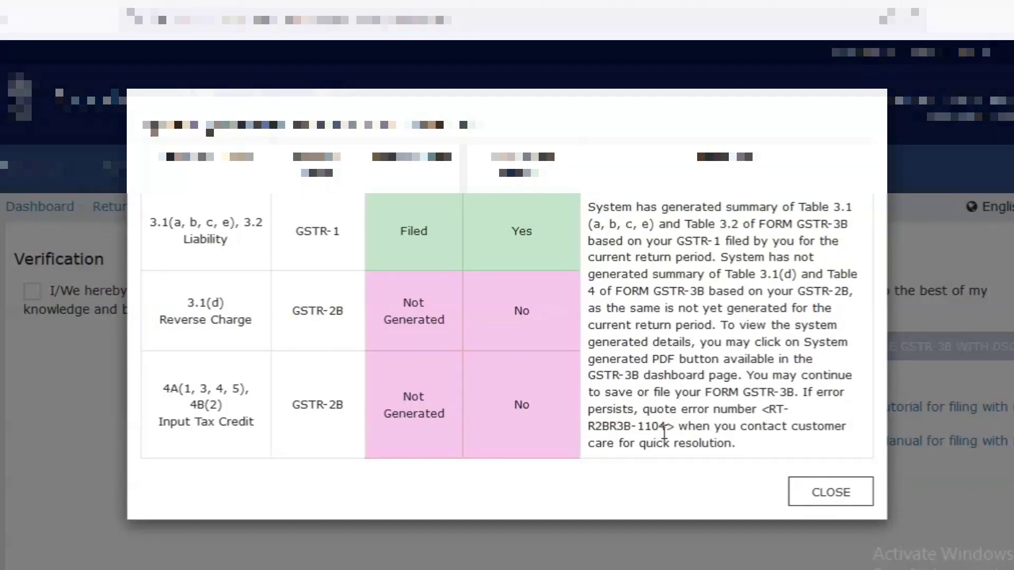
click(827, 498)
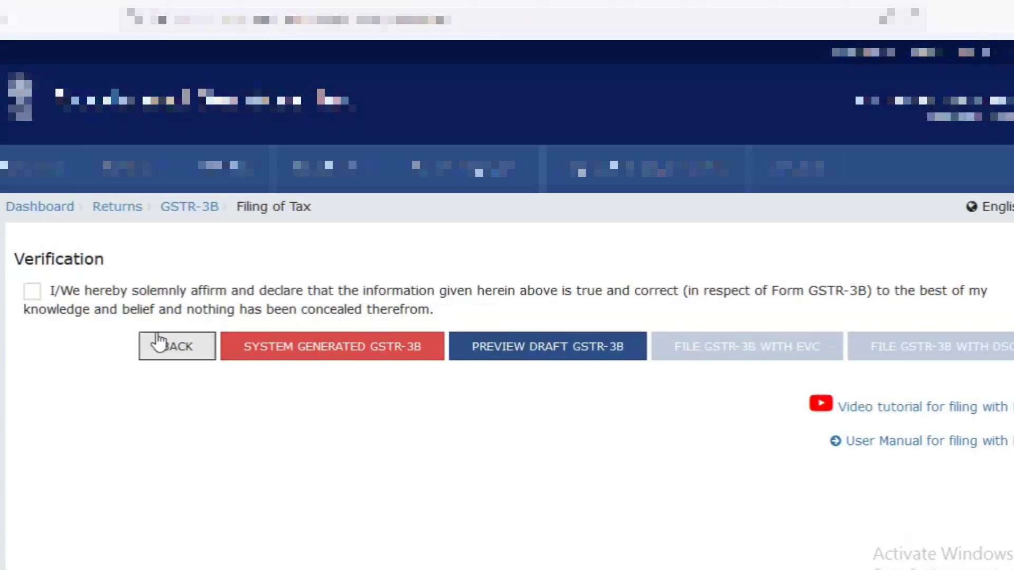
Affirm the GSTR-3B declaration with the authorised signatory selected and start filing with EVC.
click(32, 292)
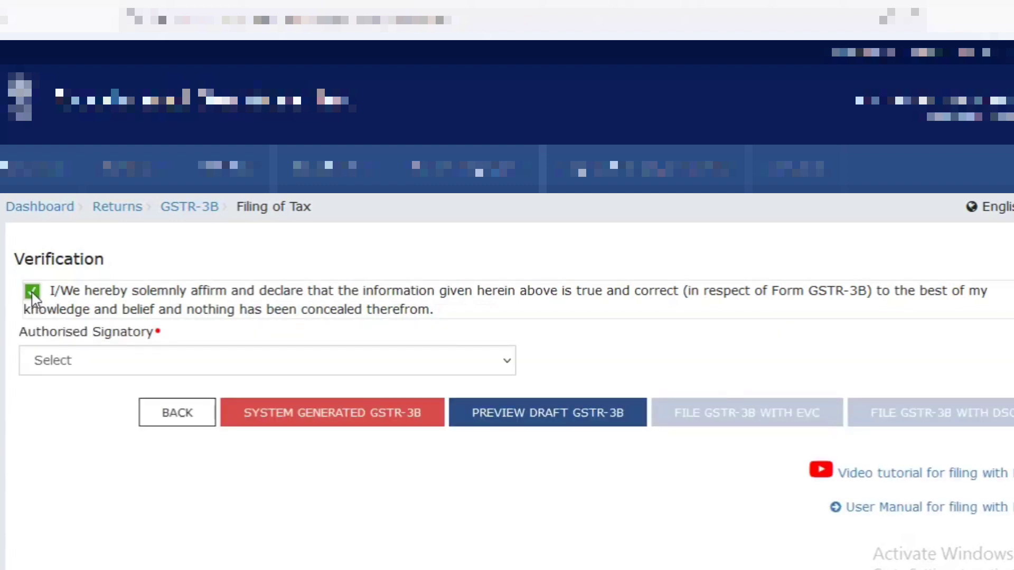
click(89, 360)
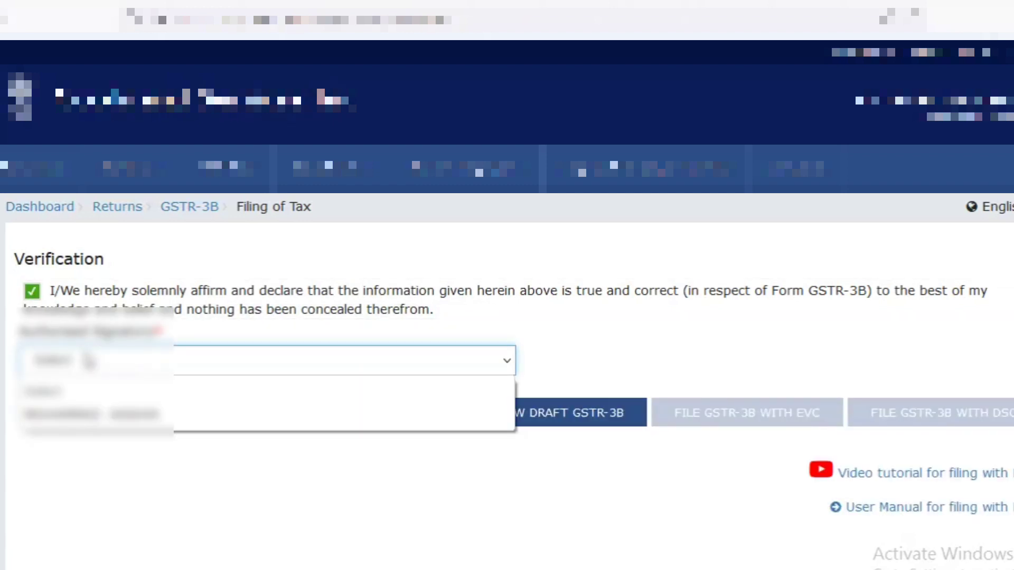
click(64, 420)
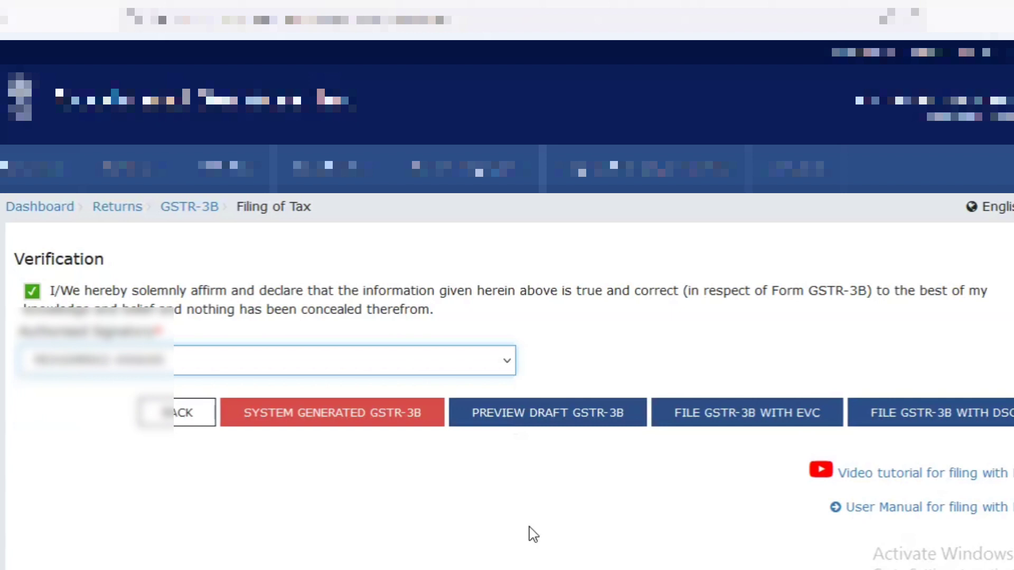
click(758, 423)
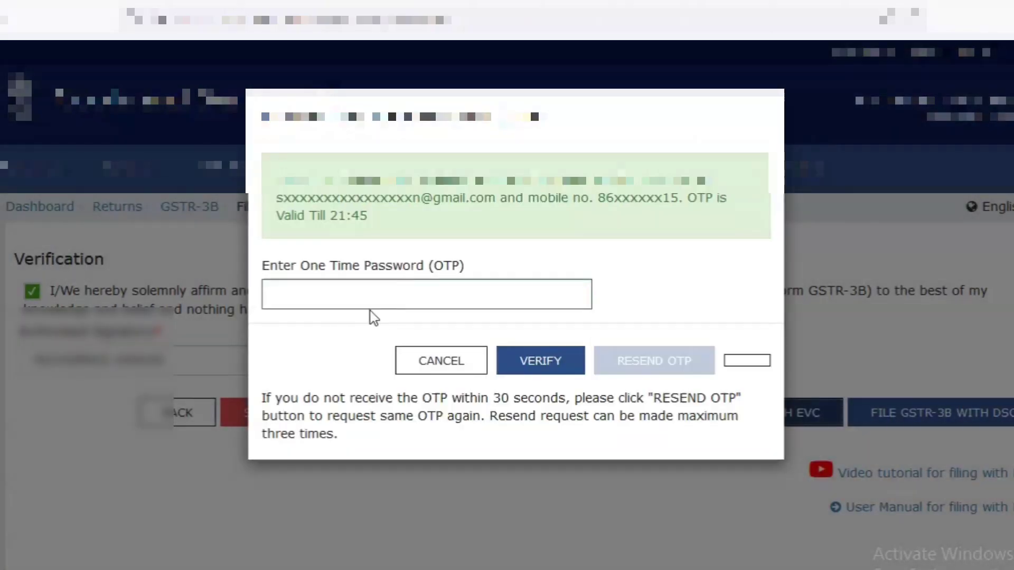
Enter the one-time password for the GSTR-3B filing, verify it and dismiss the filing confirmation.
click(337, 298)
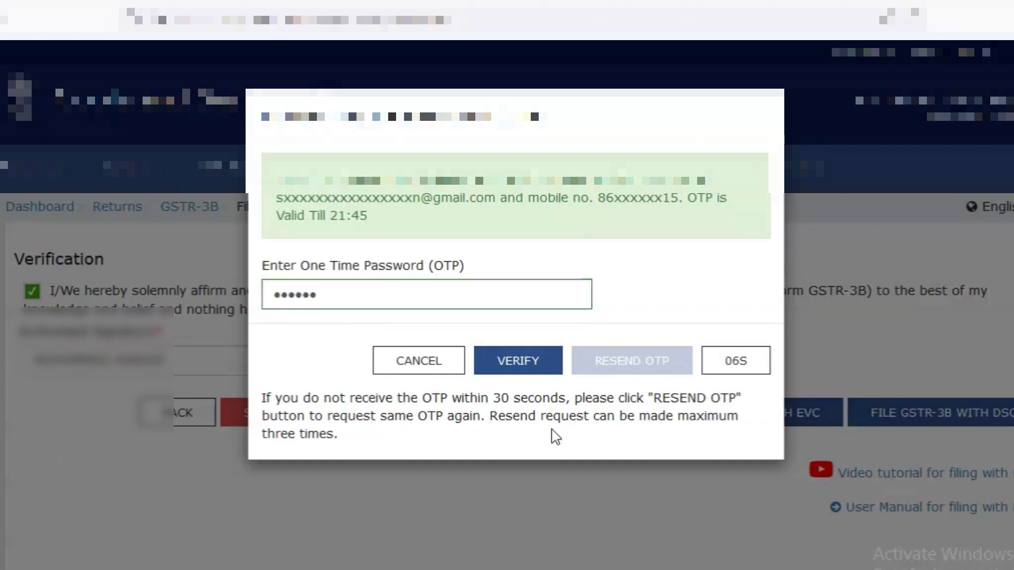
click(516, 359)
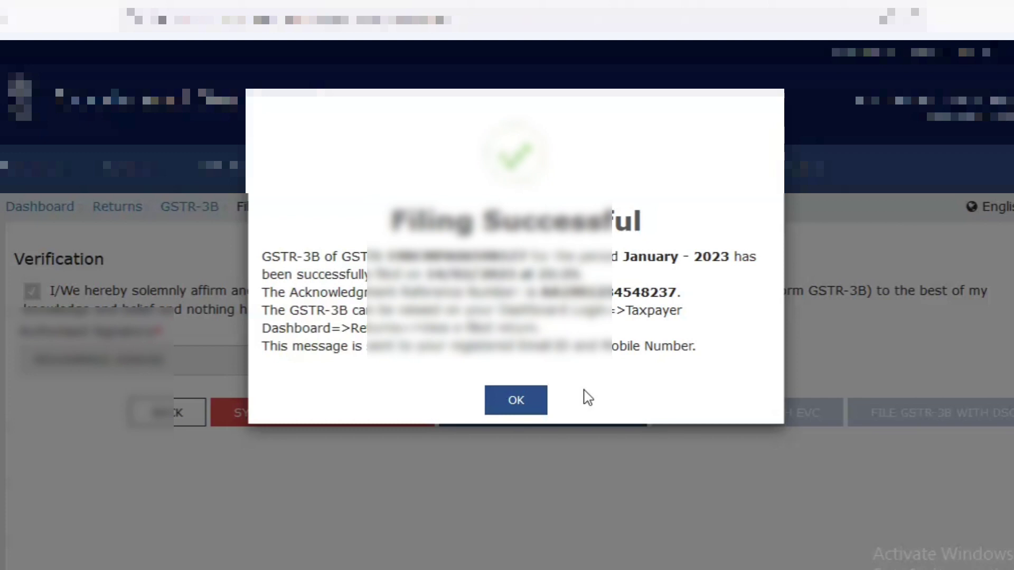
click(519, 408)
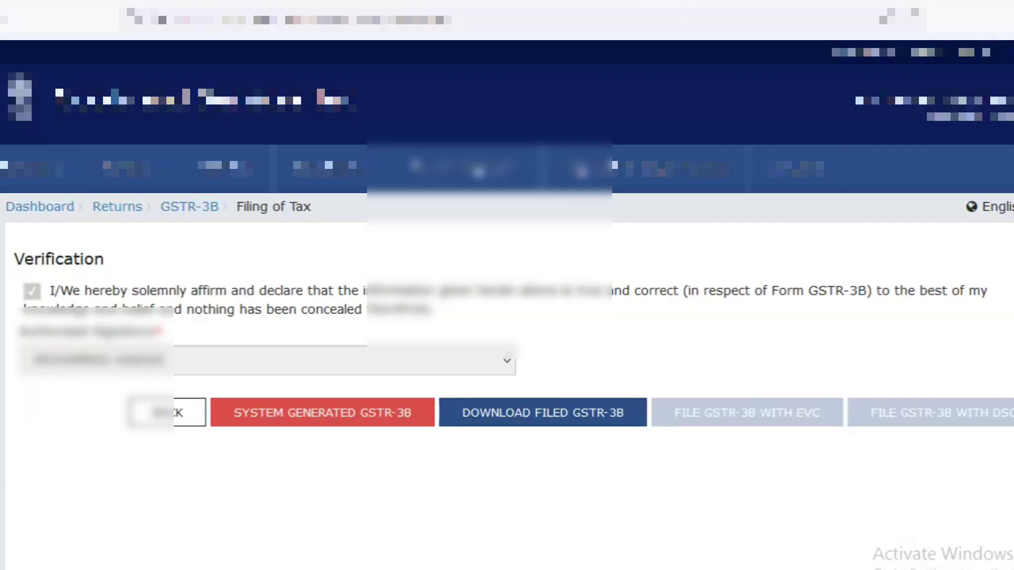